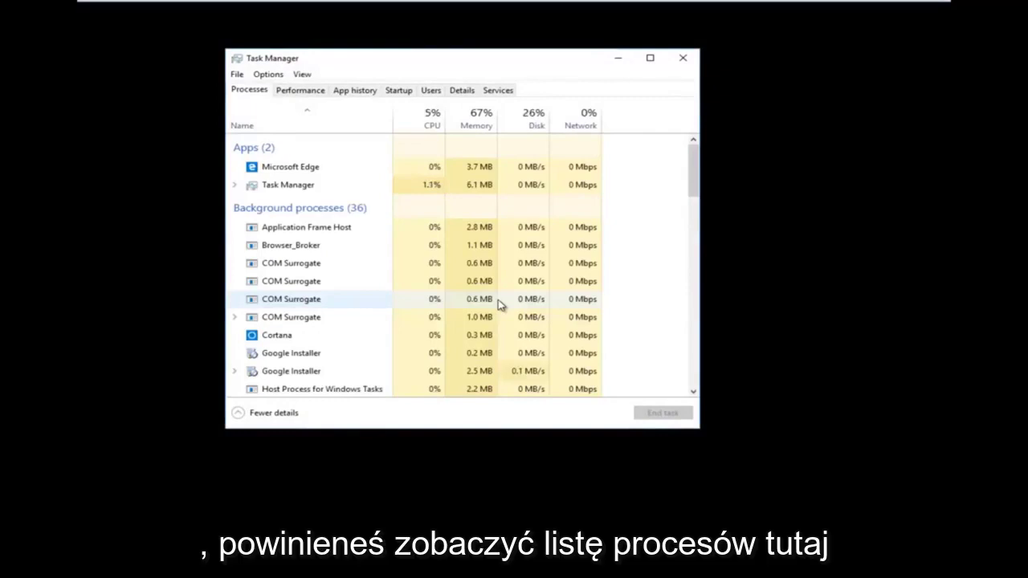
Launch regedit as a new Task Manager task with administrative privileges.
drag(519, 65, 605, 83)
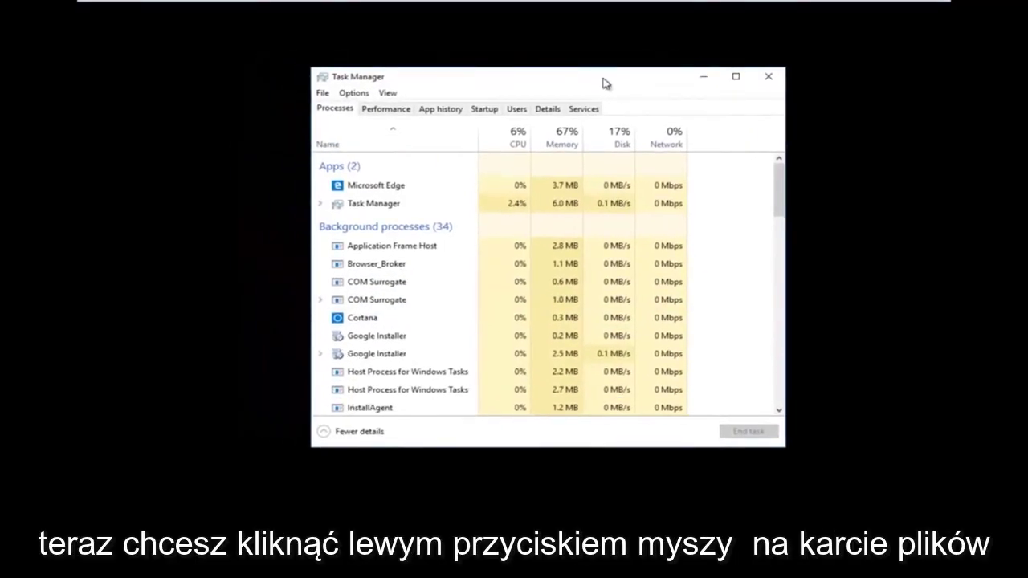
click(323, 94)
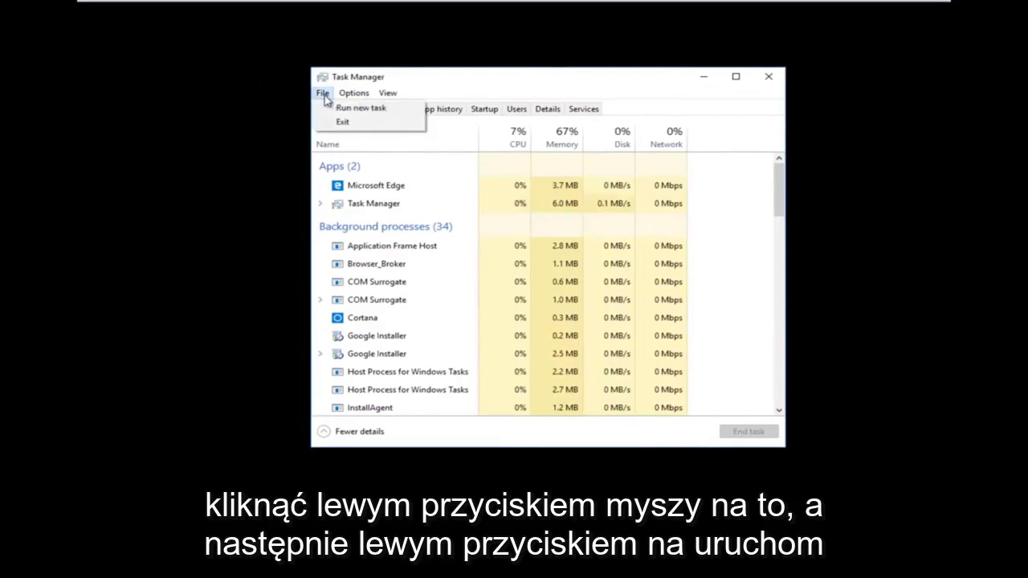
click(375, 110)
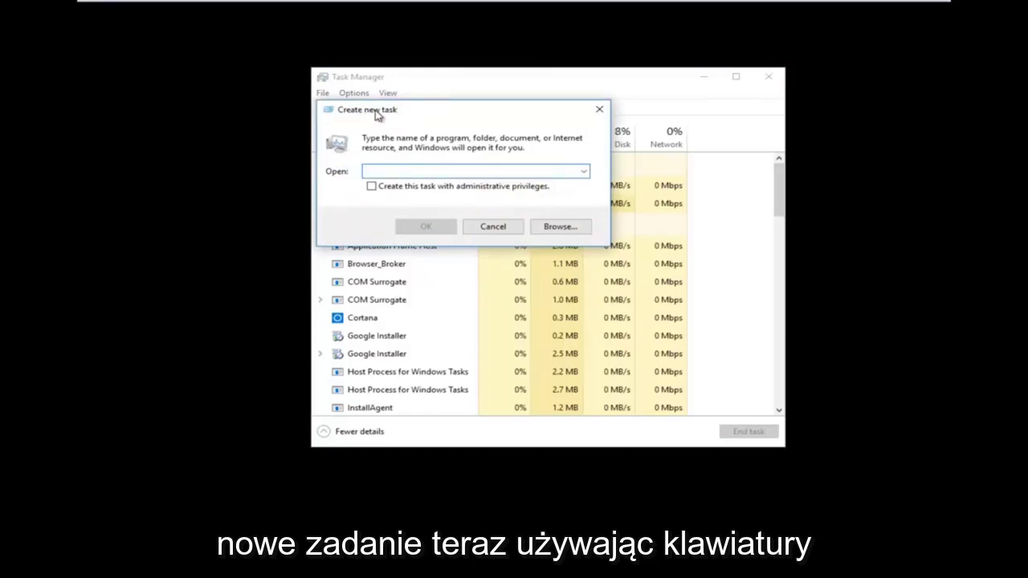
text(reg)
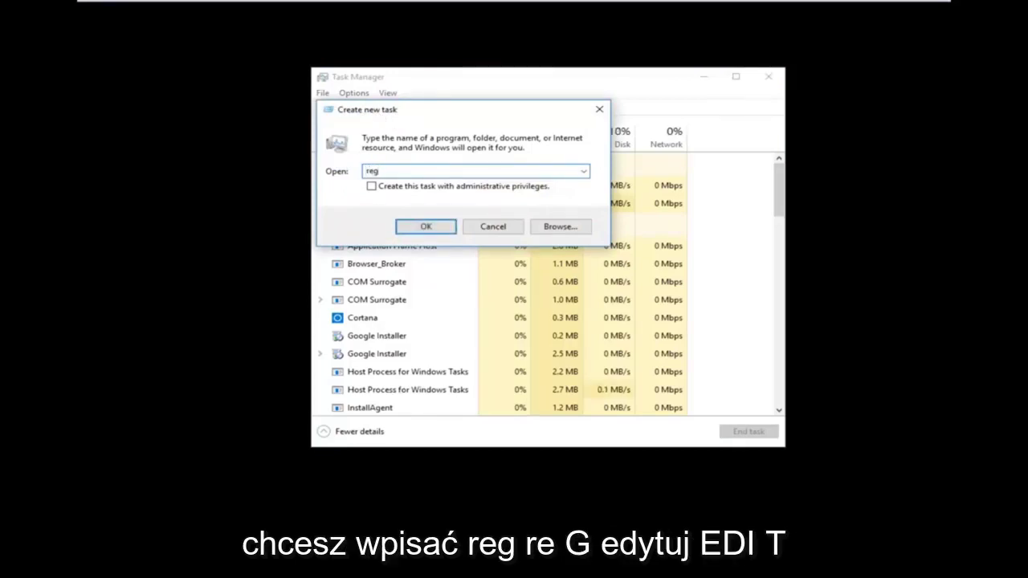
text(edit)
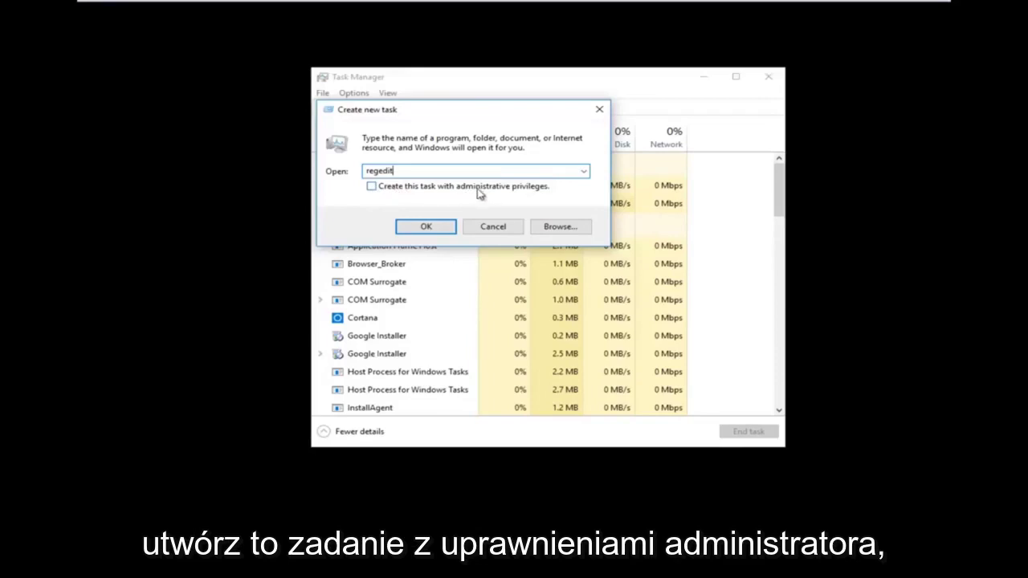
click(371, 187)
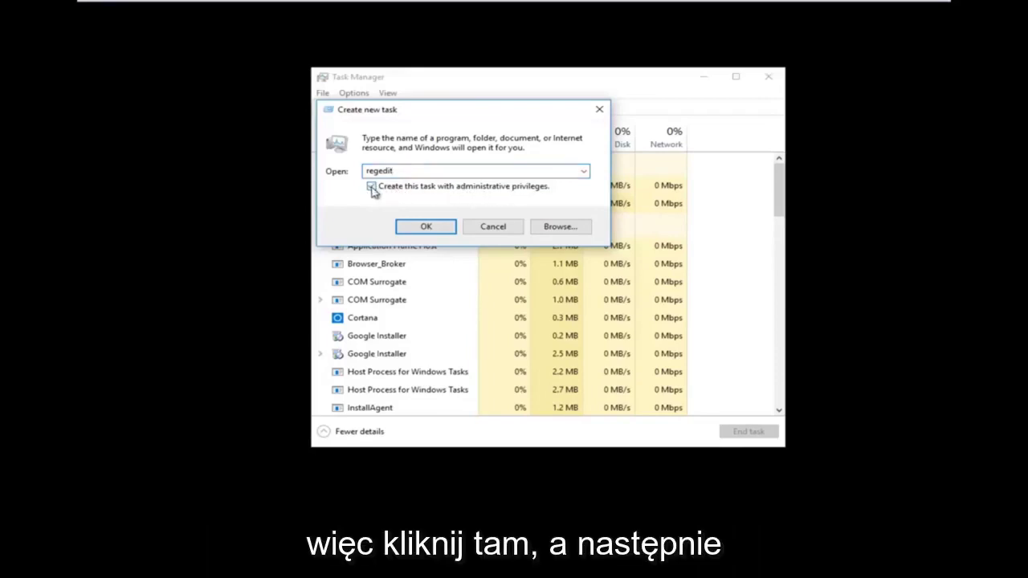
click(408, 228)
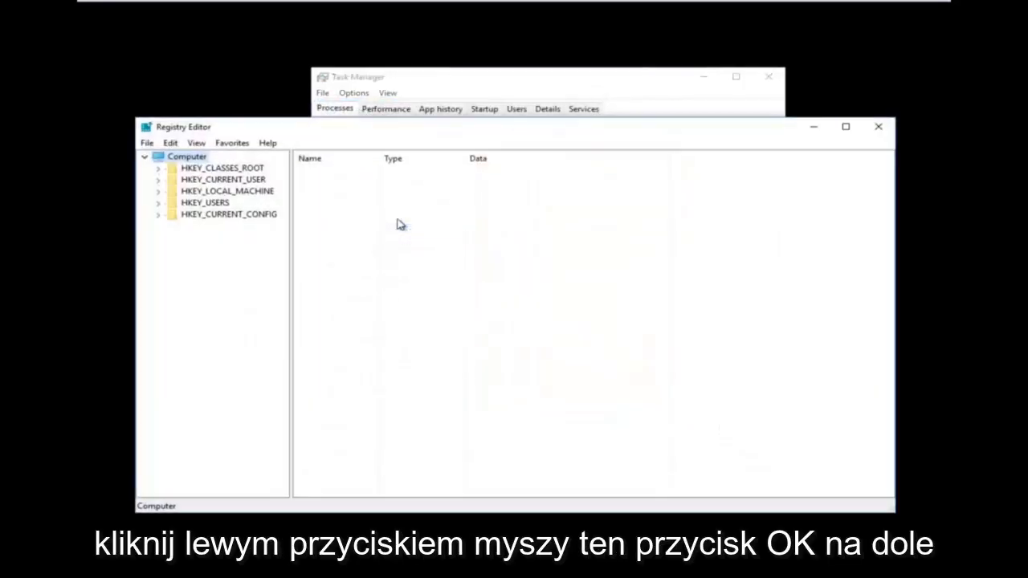
Expand HKEY_LOCAL_MACHINE and its SOFTWARE key, then widen the key tree pane.
drag(396, 132, 426, 96)
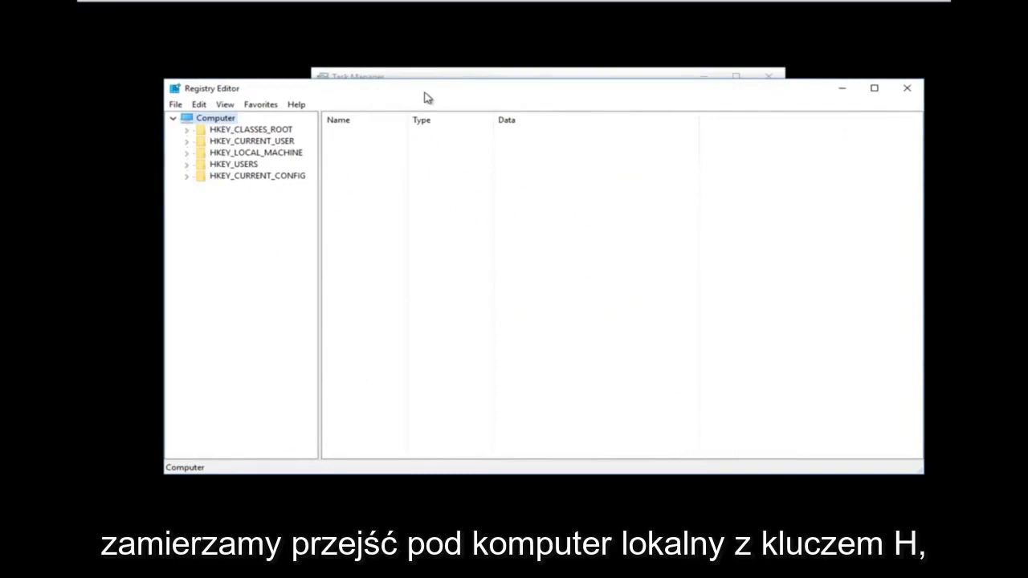
click(186, 154)
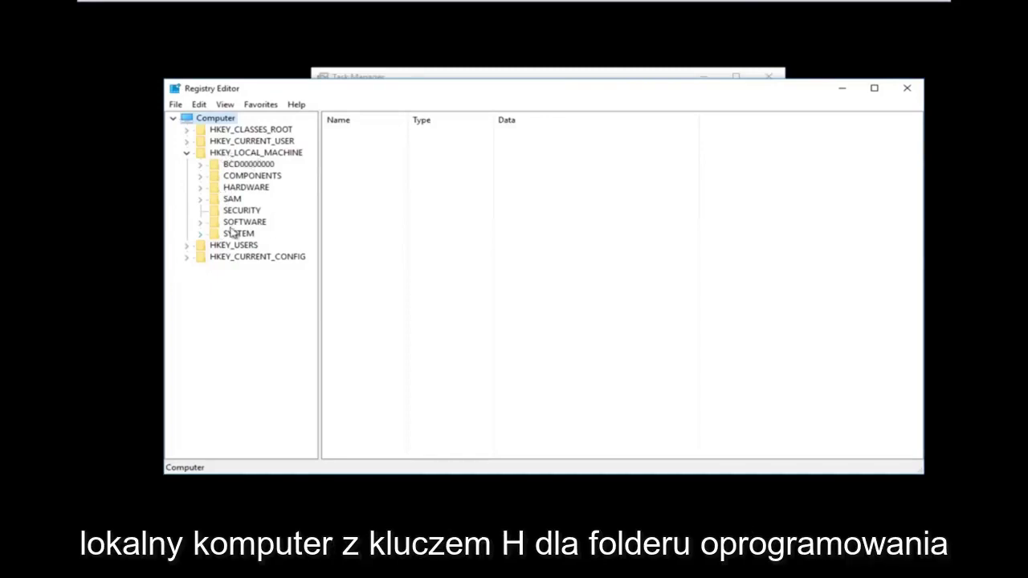
click(201, 223)
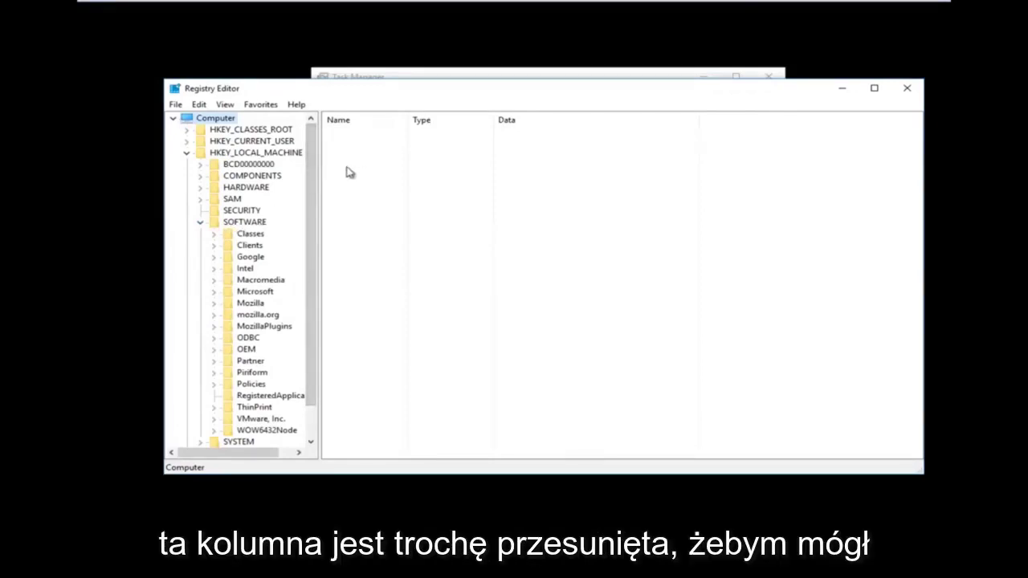
drag(319, 160, 379, 160)
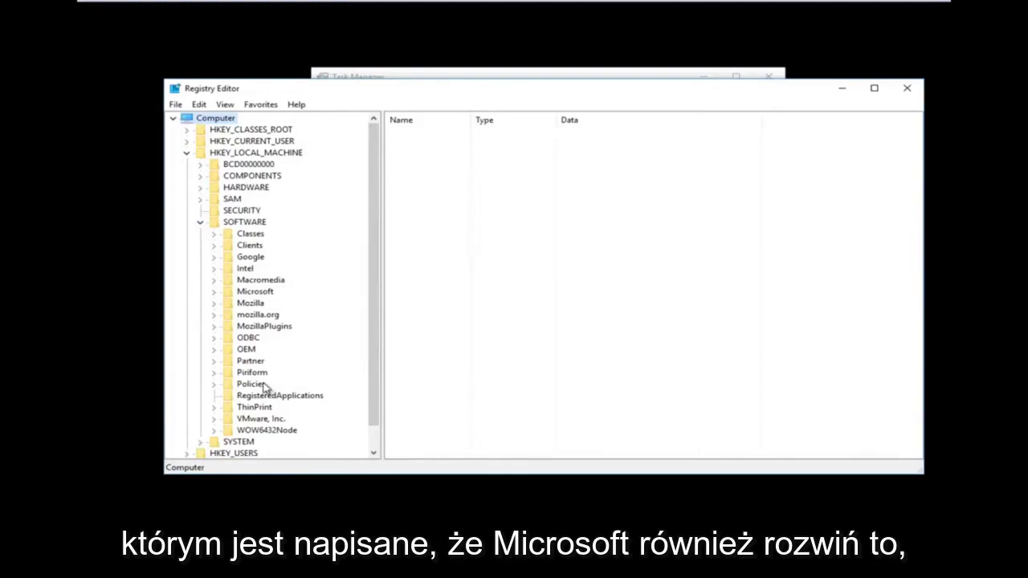
Expand Microsoft, Windows NT and CurrentVersion until the Winlogon key comes into view.
click(214, 293)
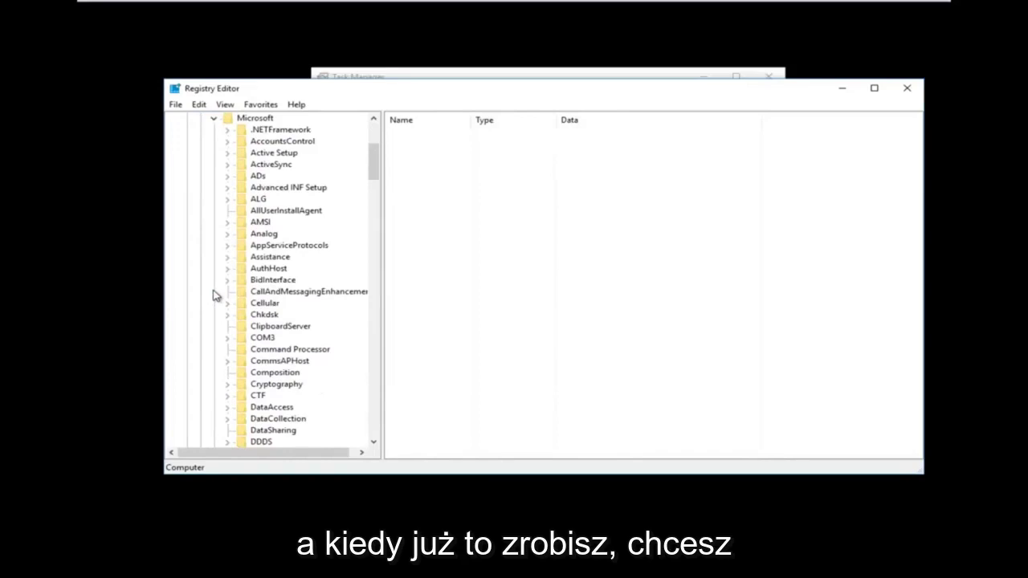
drag(373, 173, 383, 400)
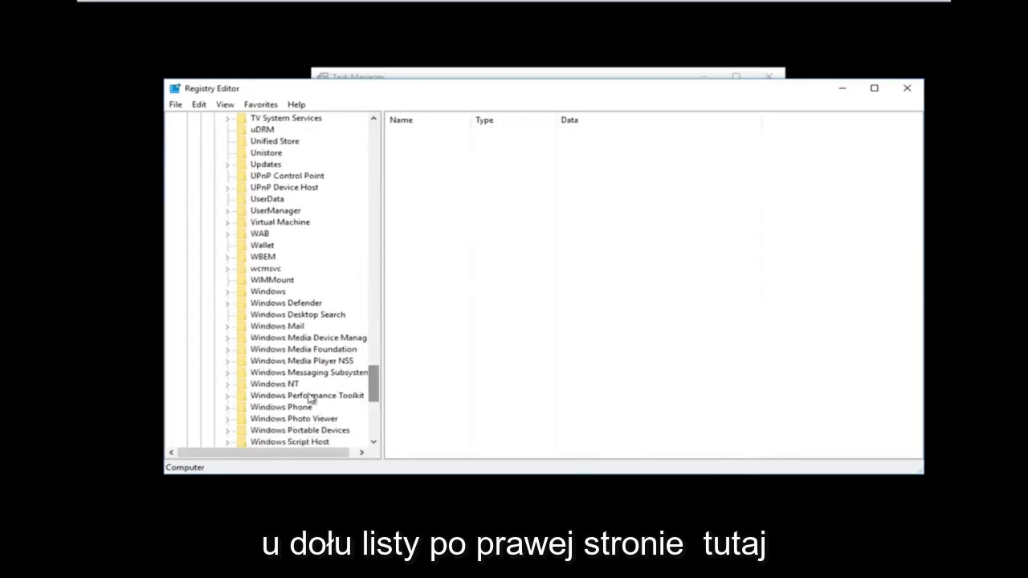
click(286, 384)
scroll(293, 357, down, 2)
click(229, 316)
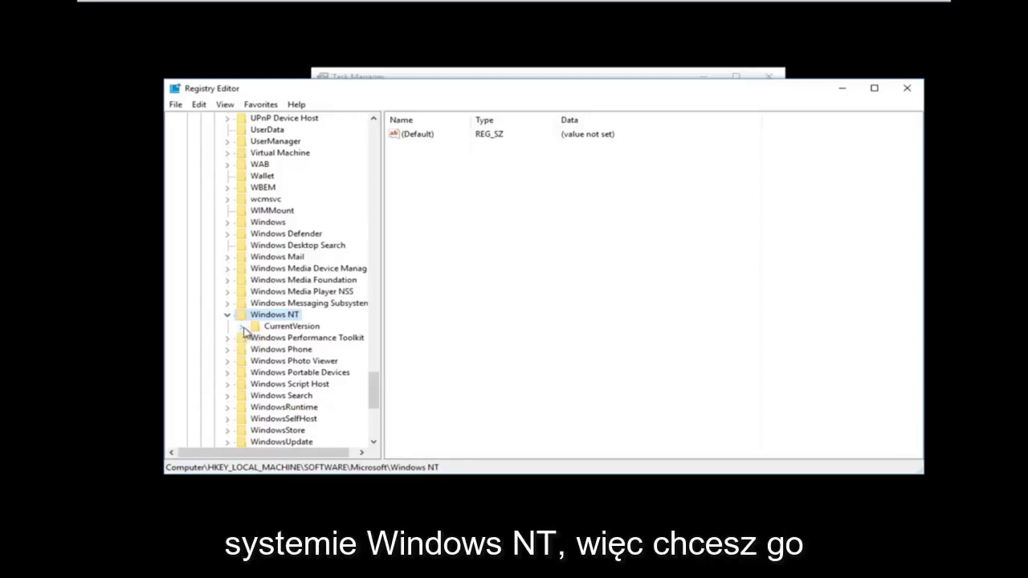
click(243, 328)
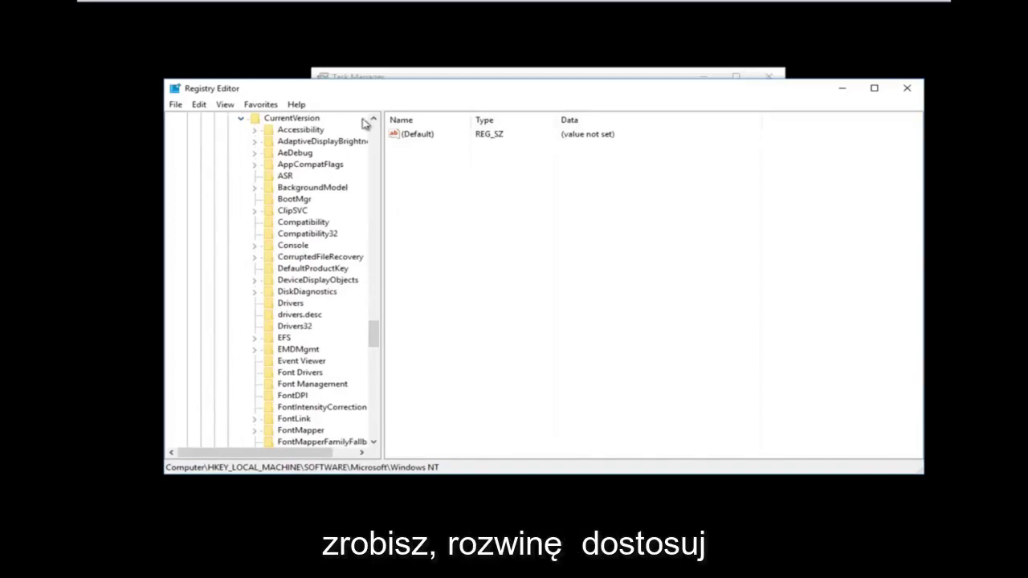
drag(380, 132, 448, 160)
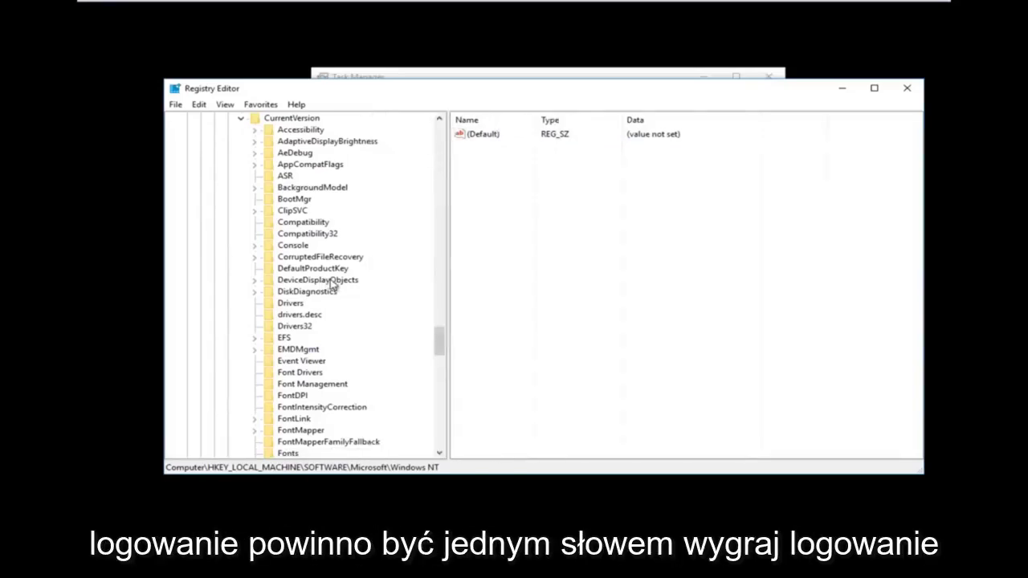
scroll(334, 288, down, 9)
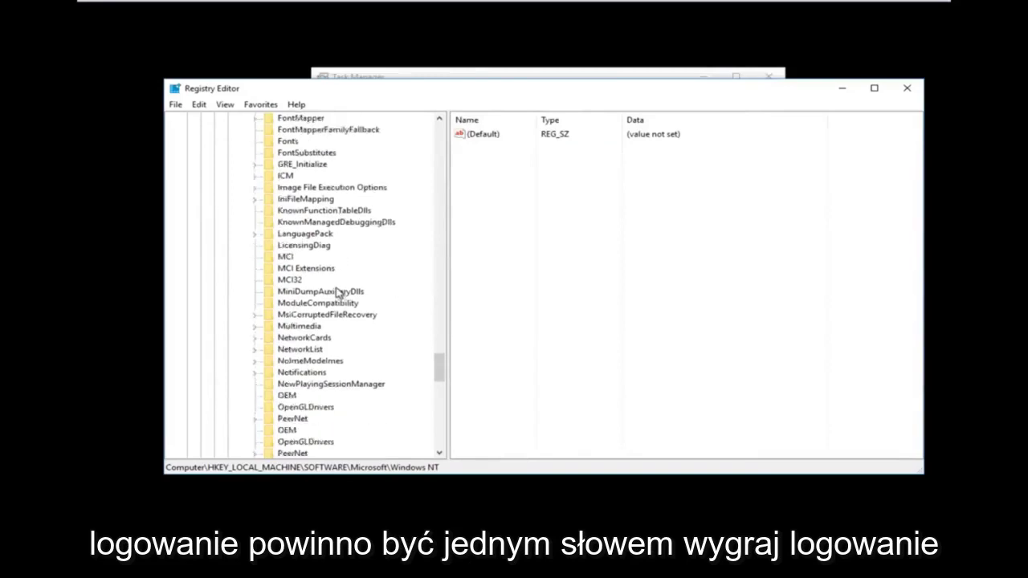
scroll(338, 292, down, 12)
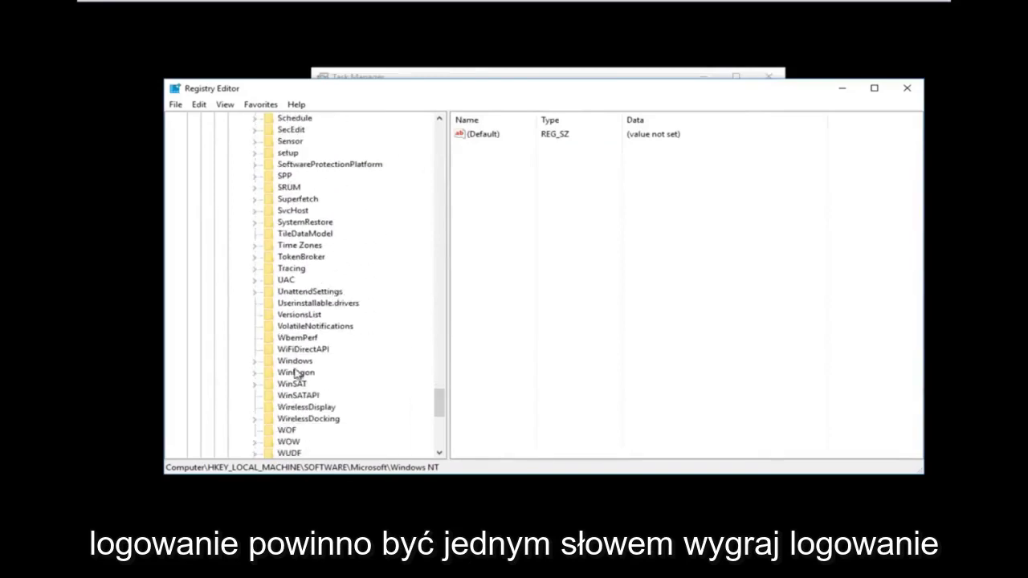
Open the Winlogon key and bring its Shell value (explorer.exe) into view.
click(294, 373)
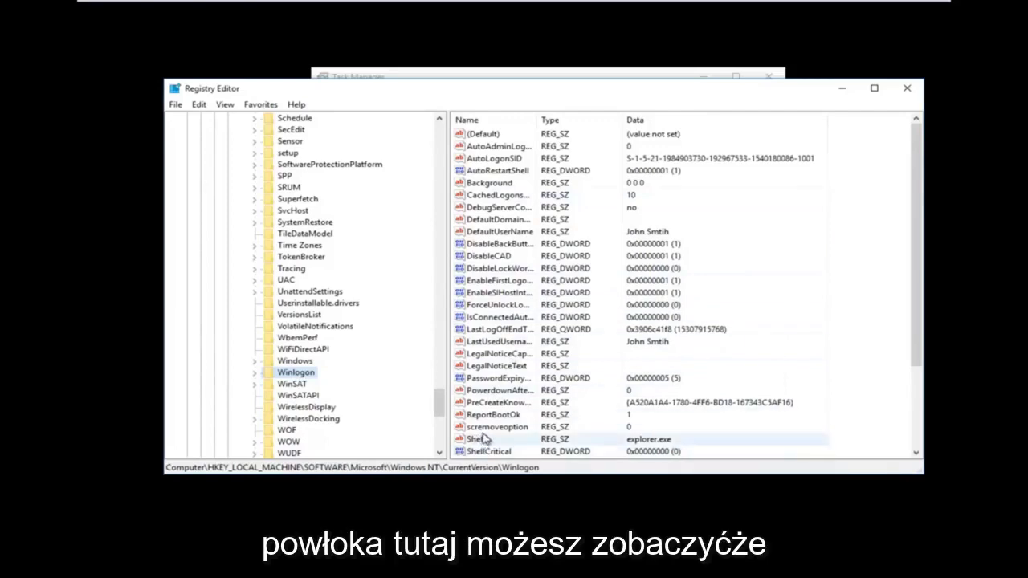
scroll(633, 321, down, 3)
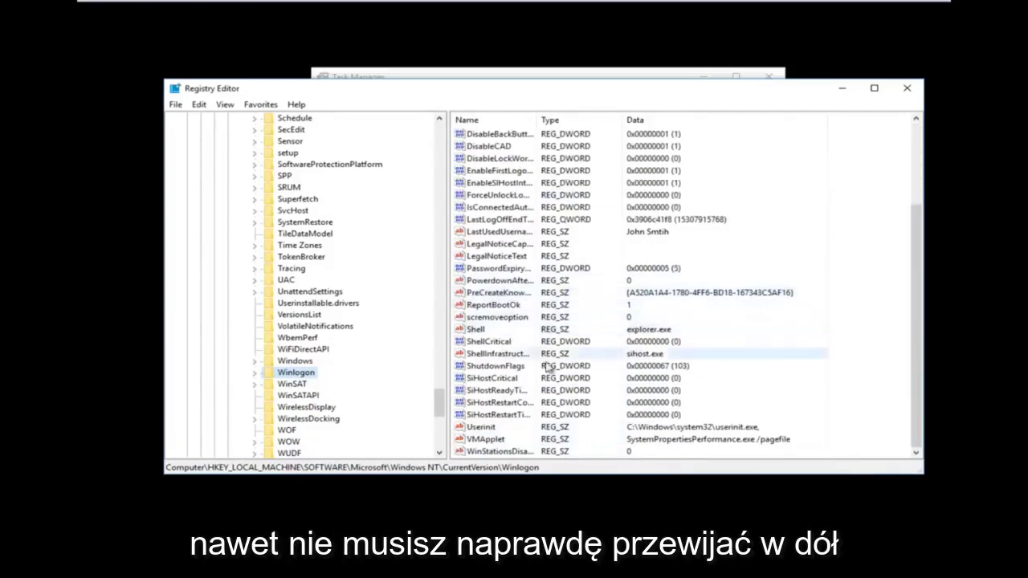
Edit the Shell value, replacing its data with explorer.exe.
double_click(478, 332)
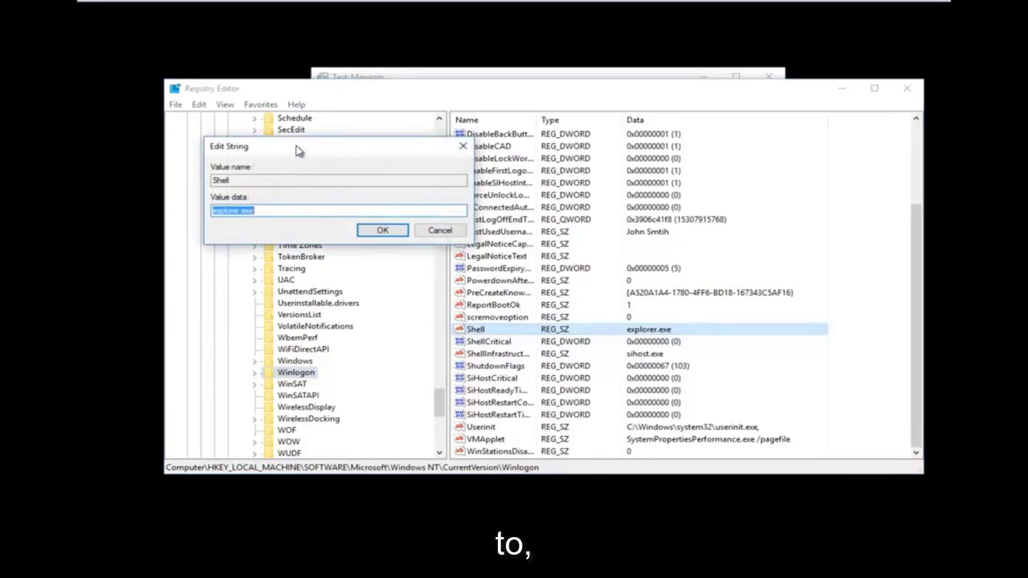
drag(298, 152, 549, 206)
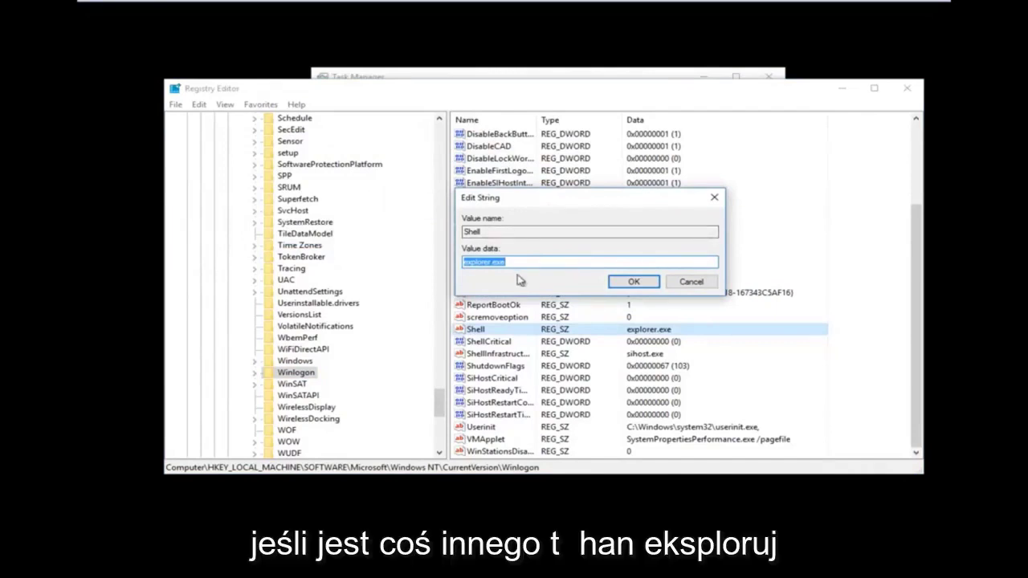
click(486, 264)
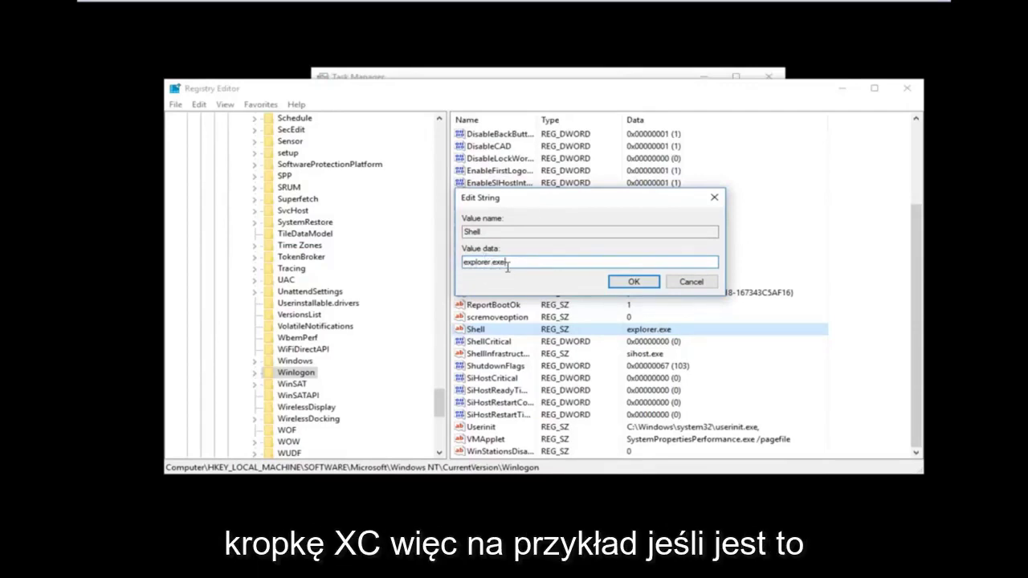
drag(518, 262, 362, 252)
text(fhfhfgdgf)
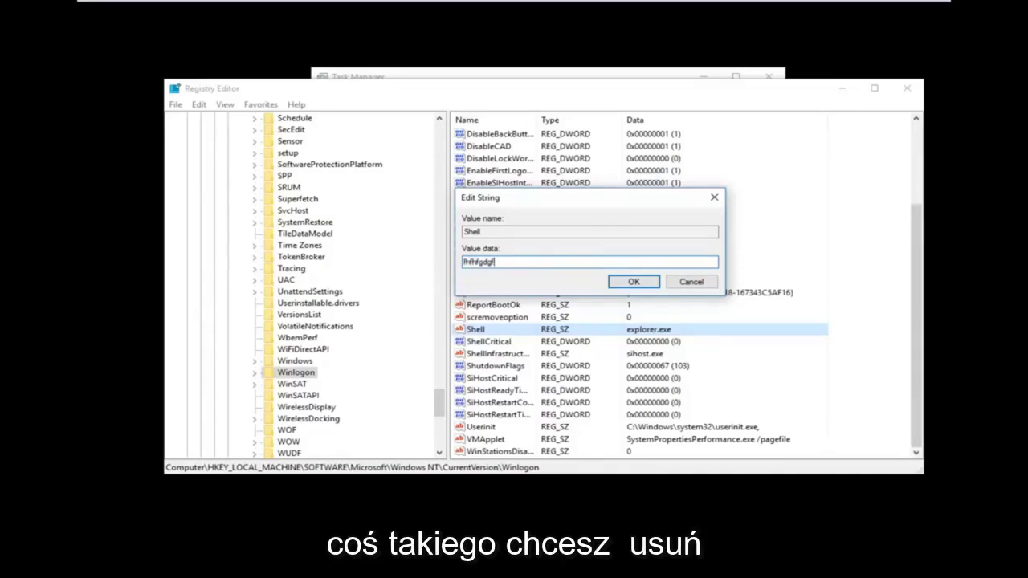
key(BackSpace)
key(BackSpace)
key(BackSpace)
key(BackSpace)
key(BackSpace)
key(BackSpace)
key(BackSpace)
key(BackSpace)
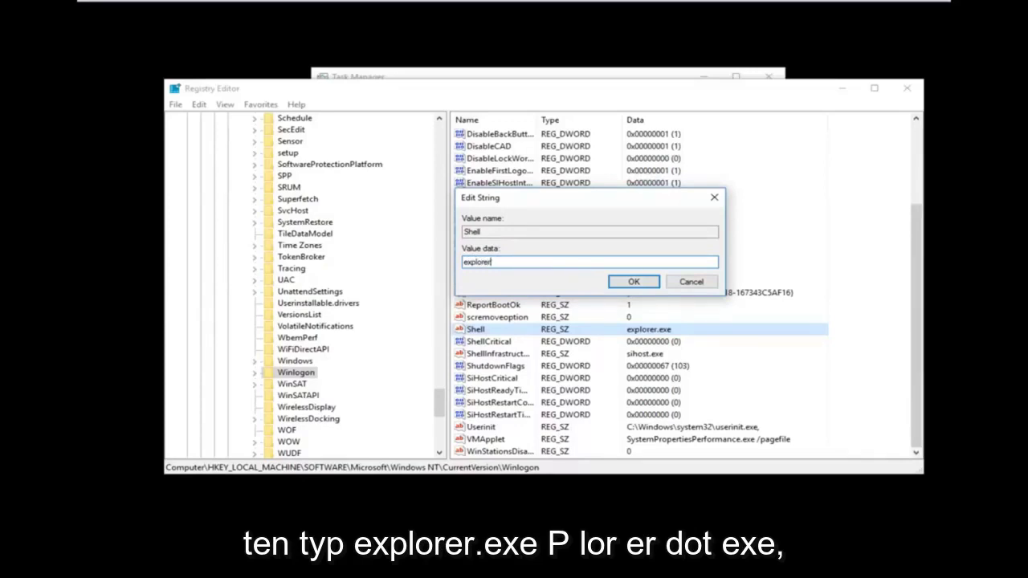
text(explorer.exe)
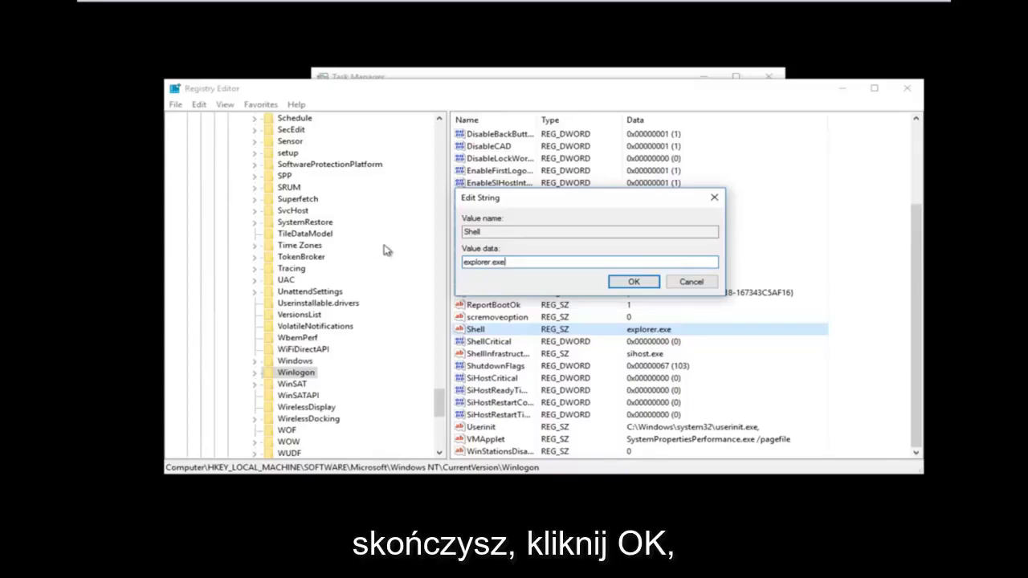
Confirm Shell as explorer.exe and close Registry Editor.
click(630, 283)
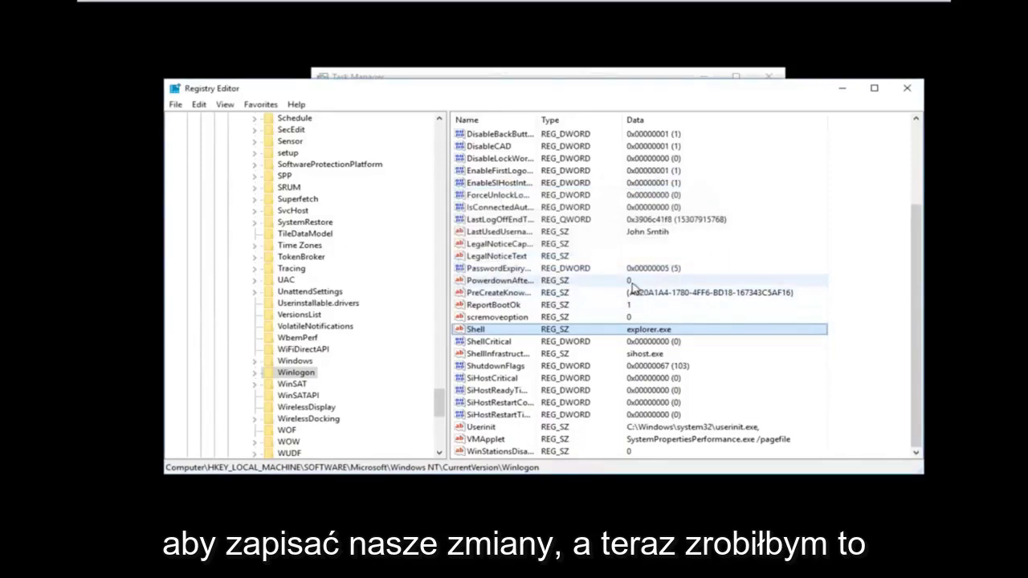
click(914, 92)
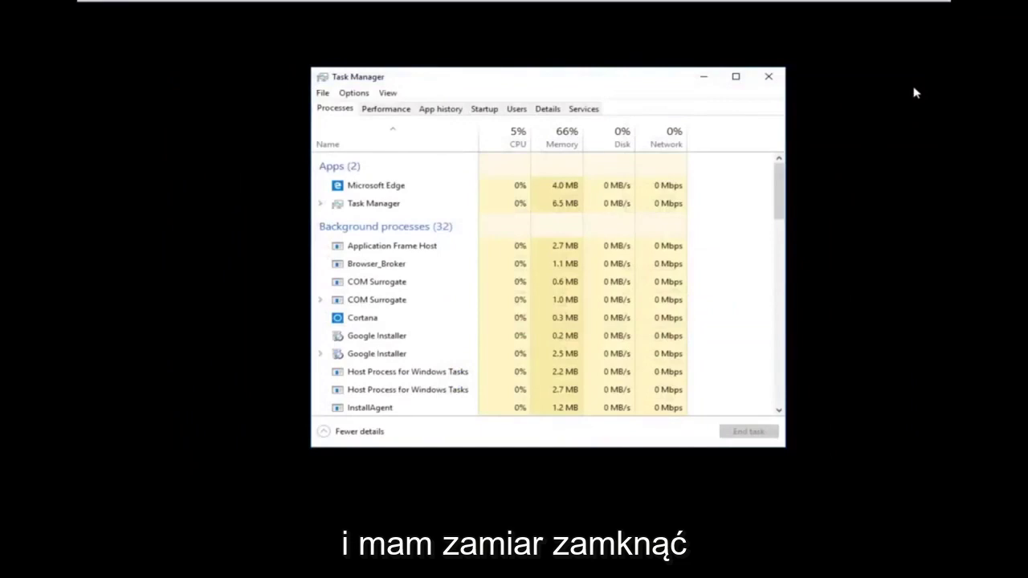
Close Task Manager and bring up the Ctrl+Alt+Delete security screen.
click(771, 80)
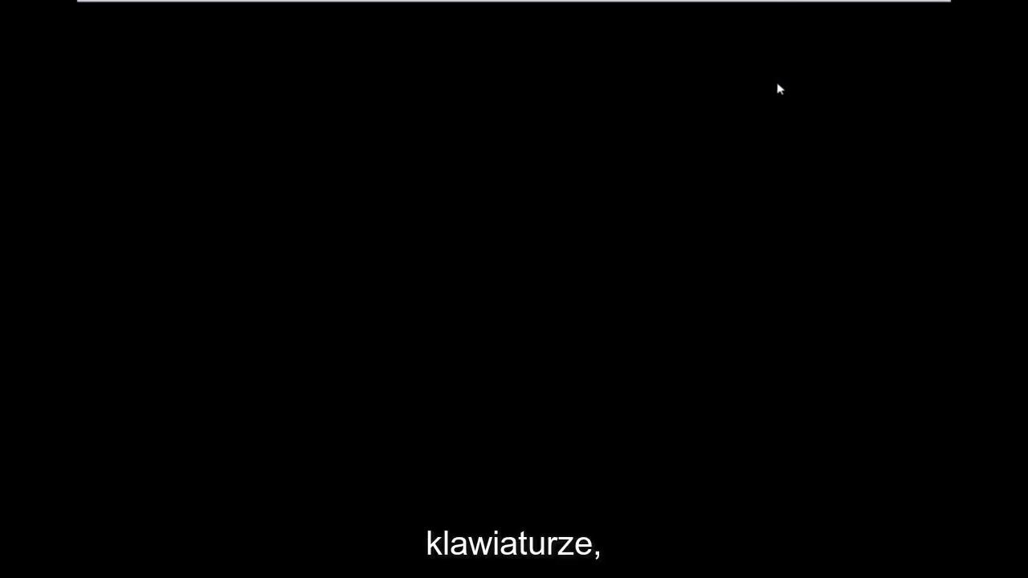
key(ctrl+alt+Delete)
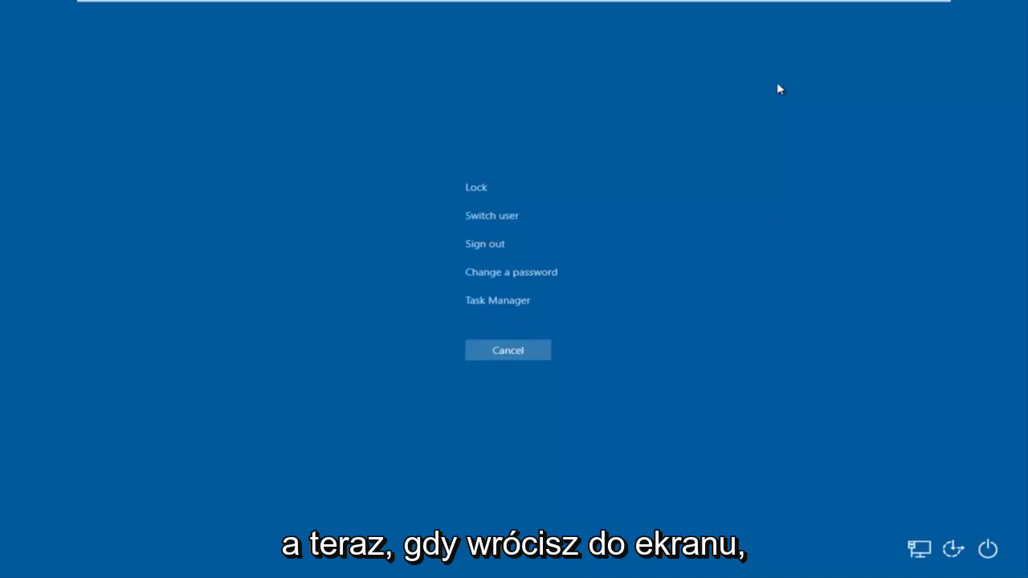
Choose Update and restart from the security screen's power options.
click(988, 554)
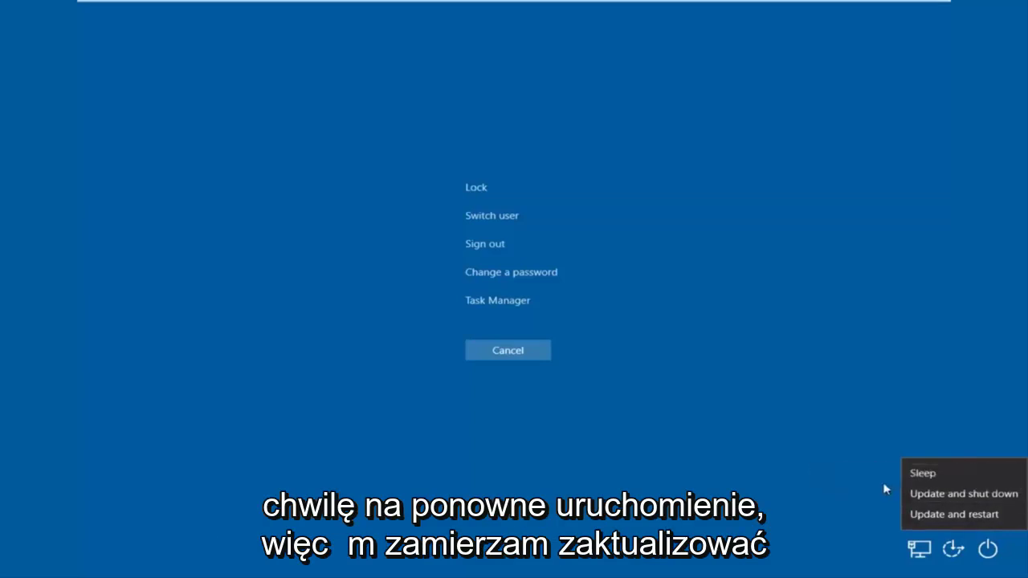
click(928, 514)
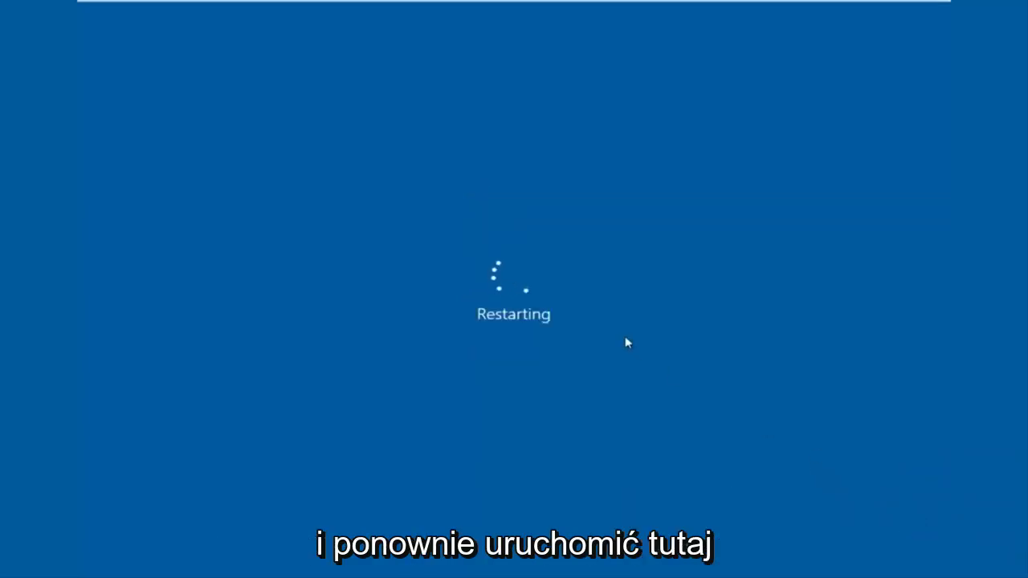